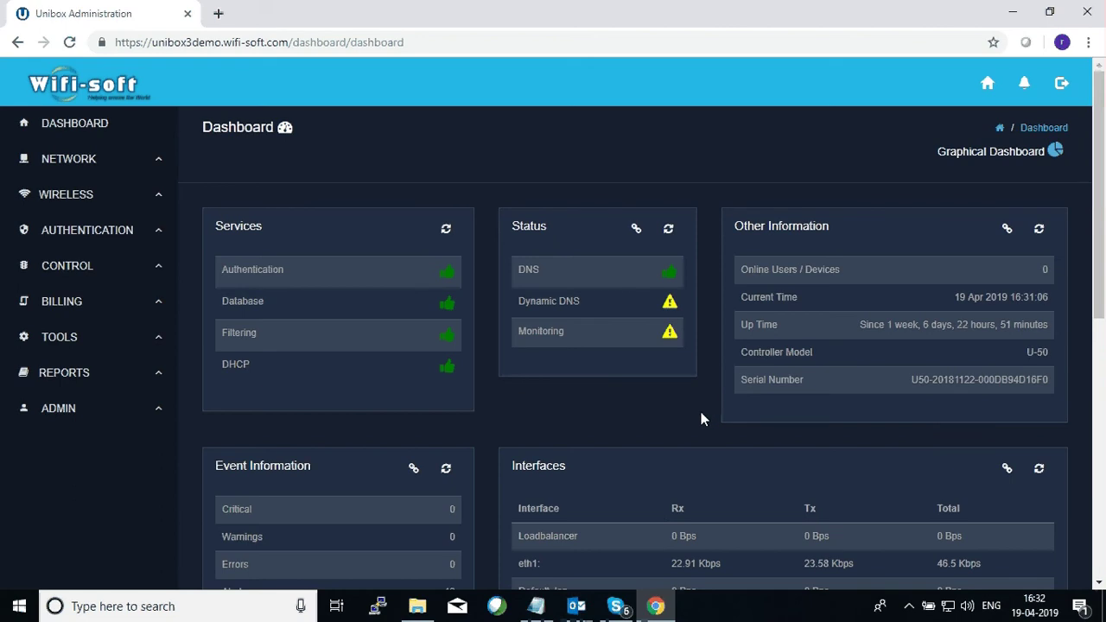
Step: Start a new LAN profile in the network settings and name it NewEmployees
{"action": "left_click", "coordinate": [76, 161]}
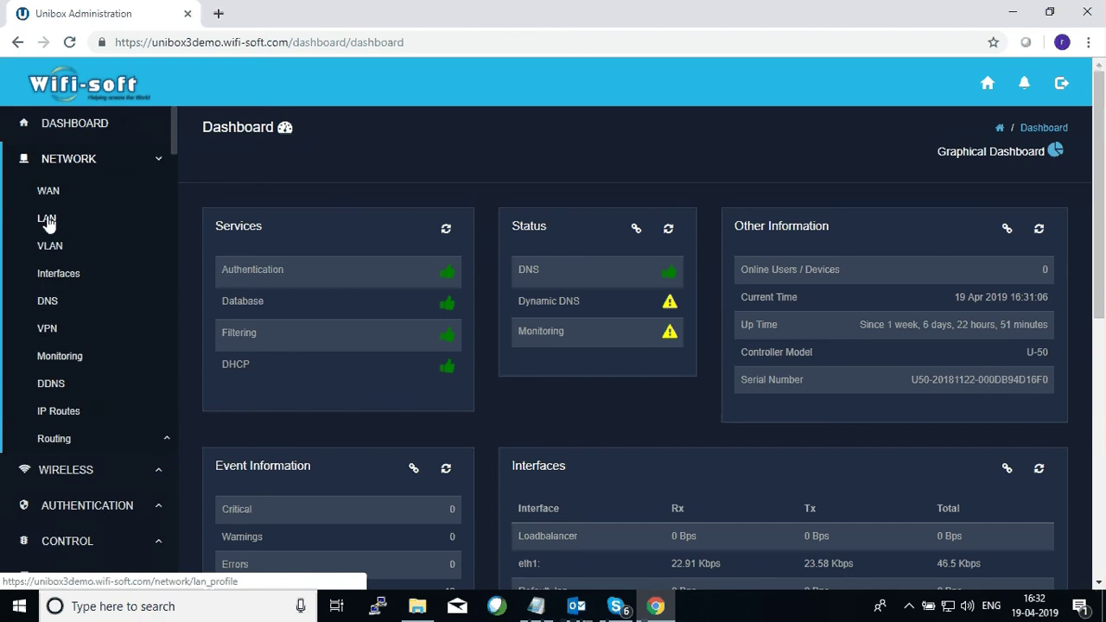
{"action": "left_click", "coordinate": [47, 221]}
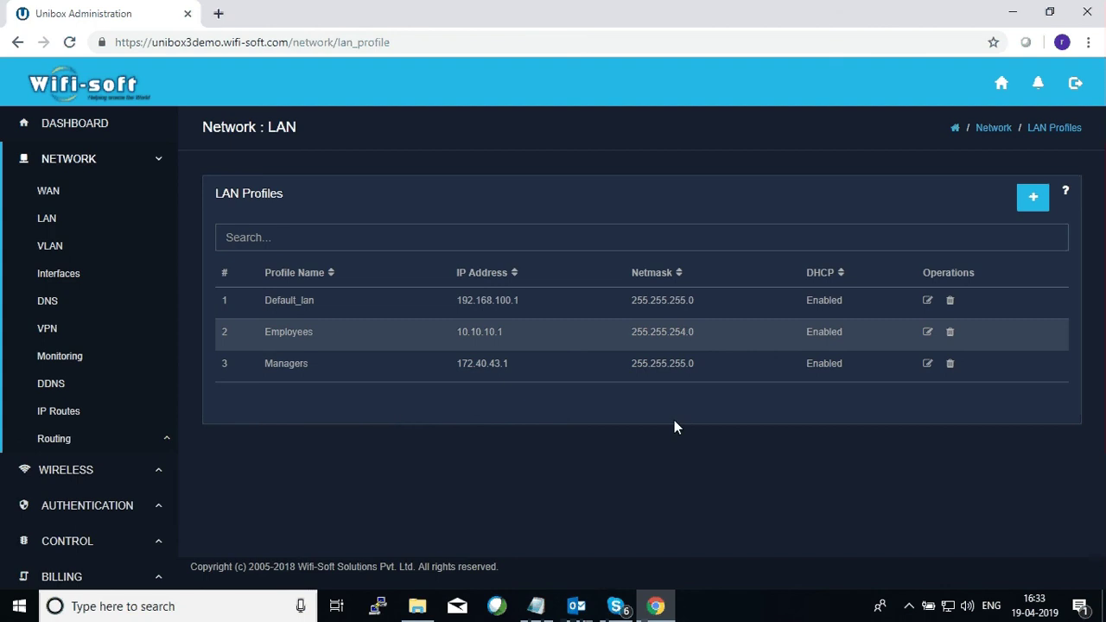
{"action": "left_click", "coordinate": [1034, 199]}
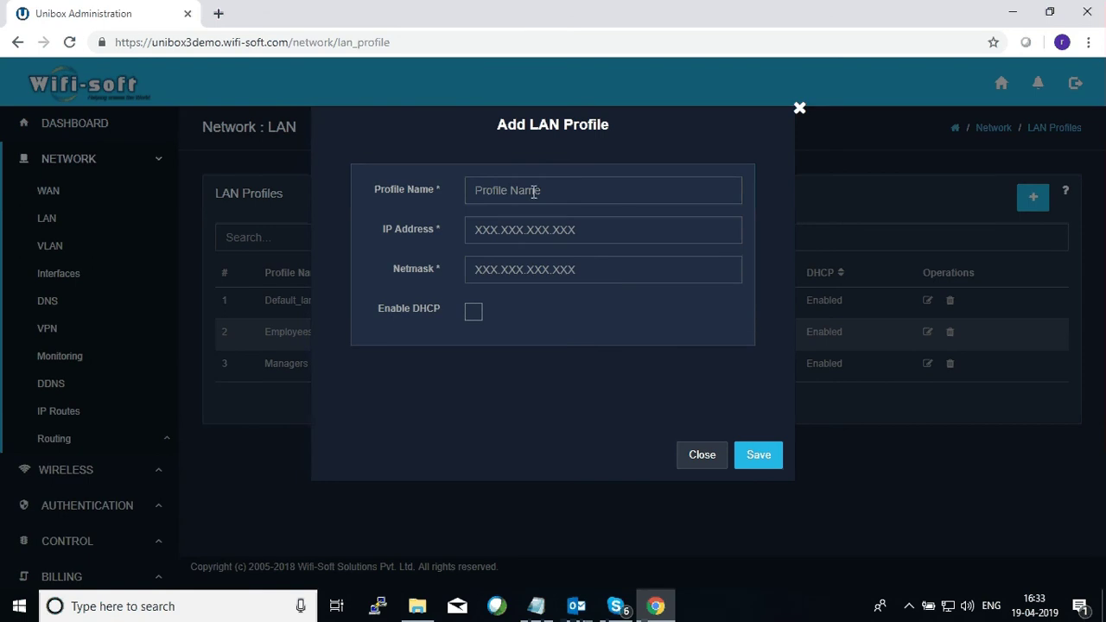
{"action": "left_click", "coordinate": [661, 190]}
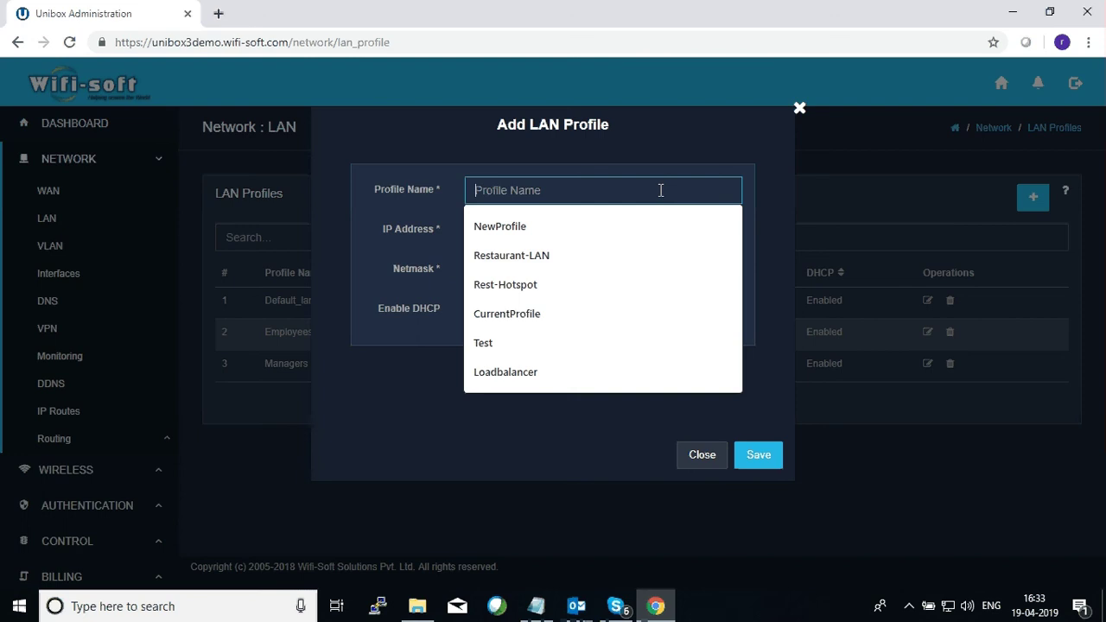
{"action": "type", "text": "NewEmploye"}
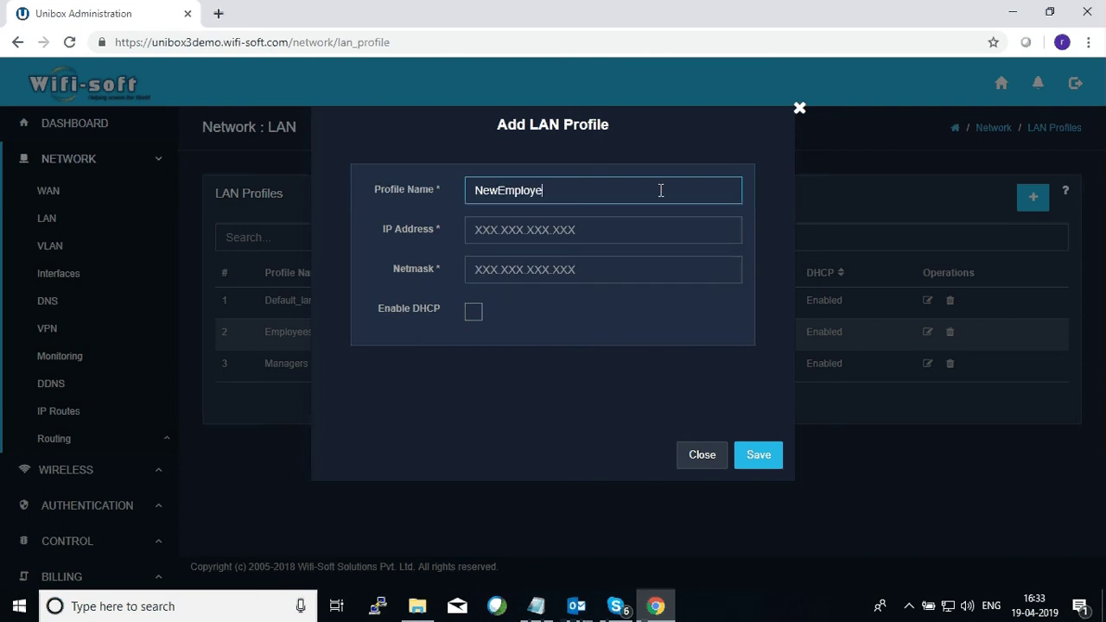
{"action": "type", "text": "es"}
{"action": "key", "text": "Tab"}
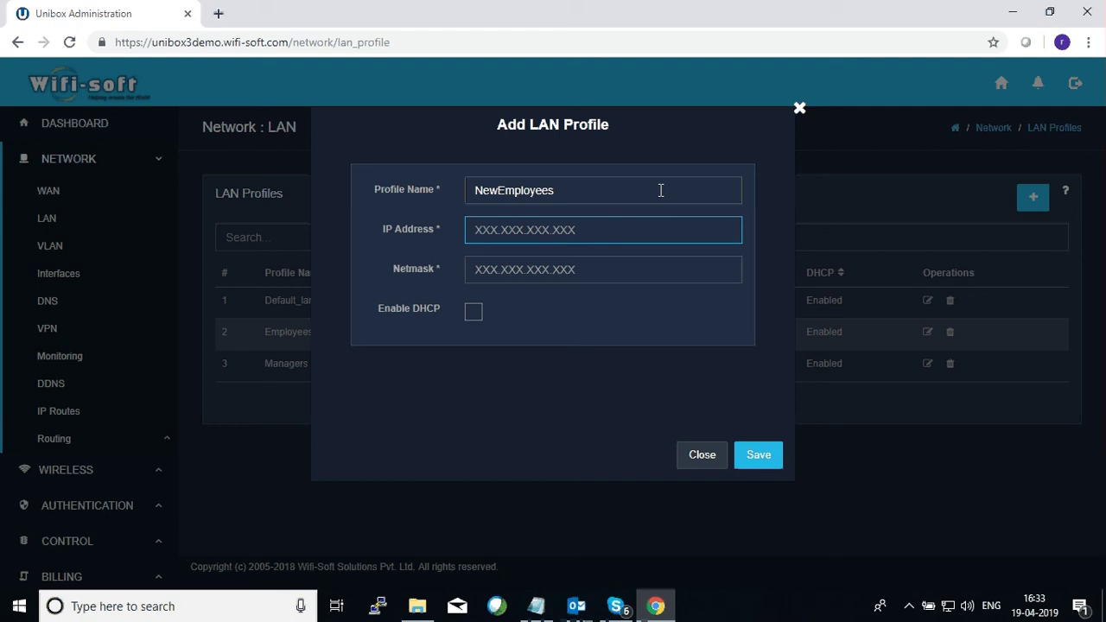
Step: Set the LAN profile's IP address to 10.10.20.1 and its netmask to 255.255.255.0
{"action": "type", "text": "10.10"}
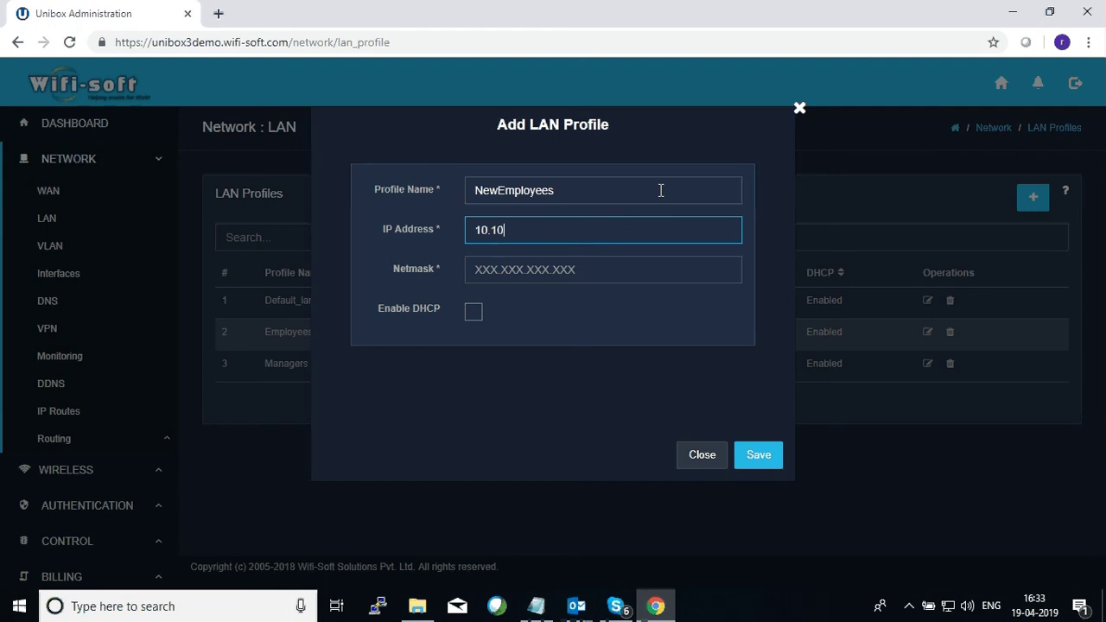
{"action": "type", "text": ".20."}
{"action": "type", "text": "1"}
{"action": "key", "text": "Tab"}
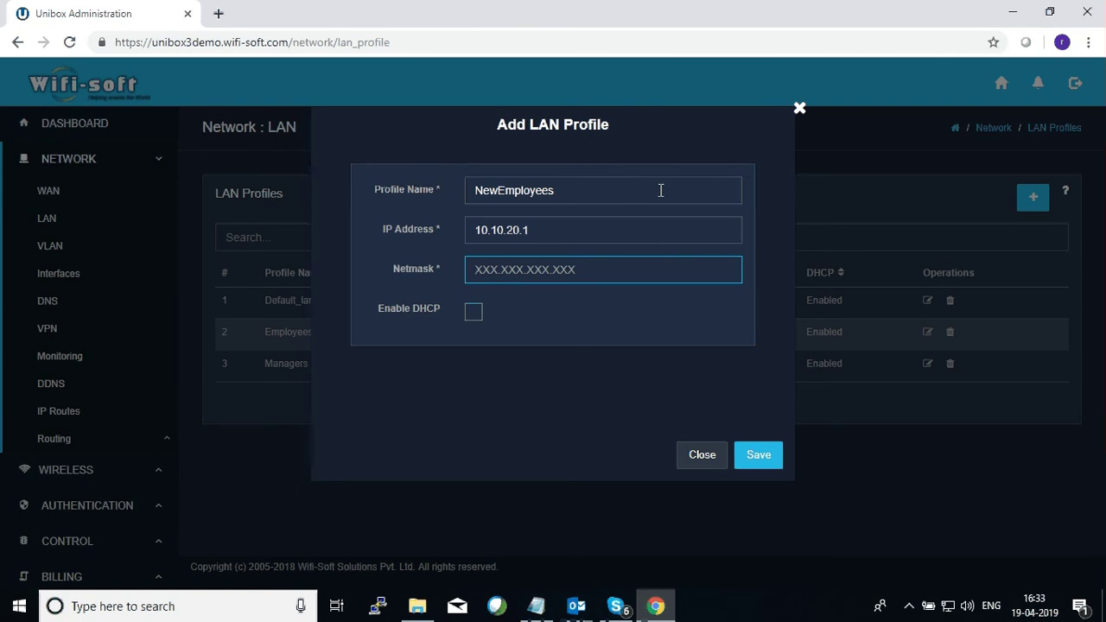
{"action": "type", "text": "255.255.255.0"}
{"action": "key", "text": "Tab"}
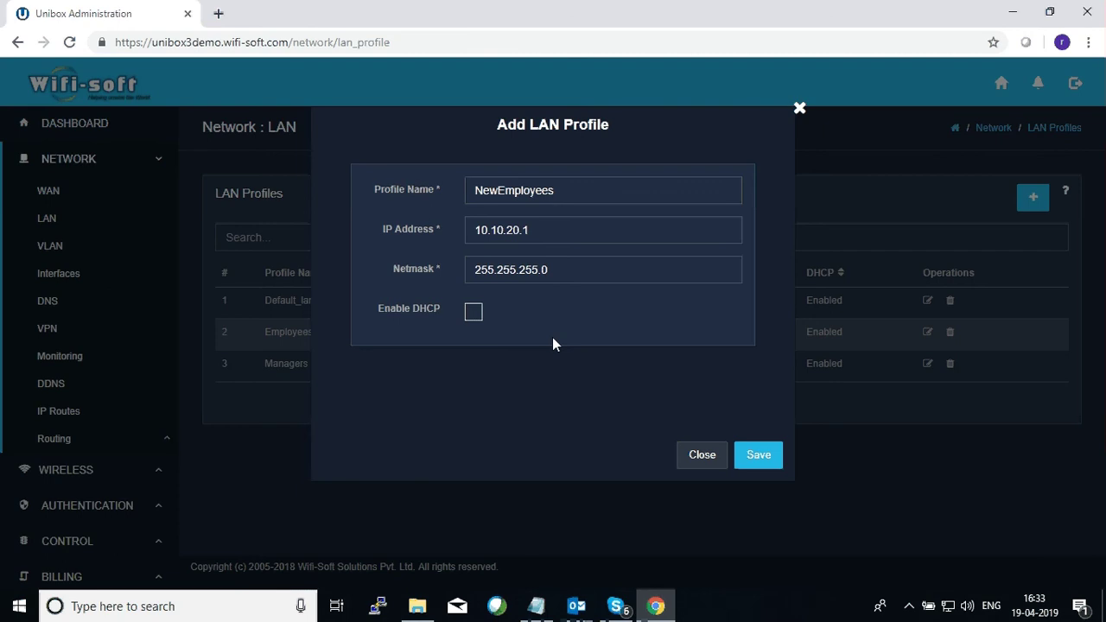
Step: Enable DHCP for the NewEmployees profile and set the pool start to 2
{"action": "left_click", "coordinate": [475, 313]}
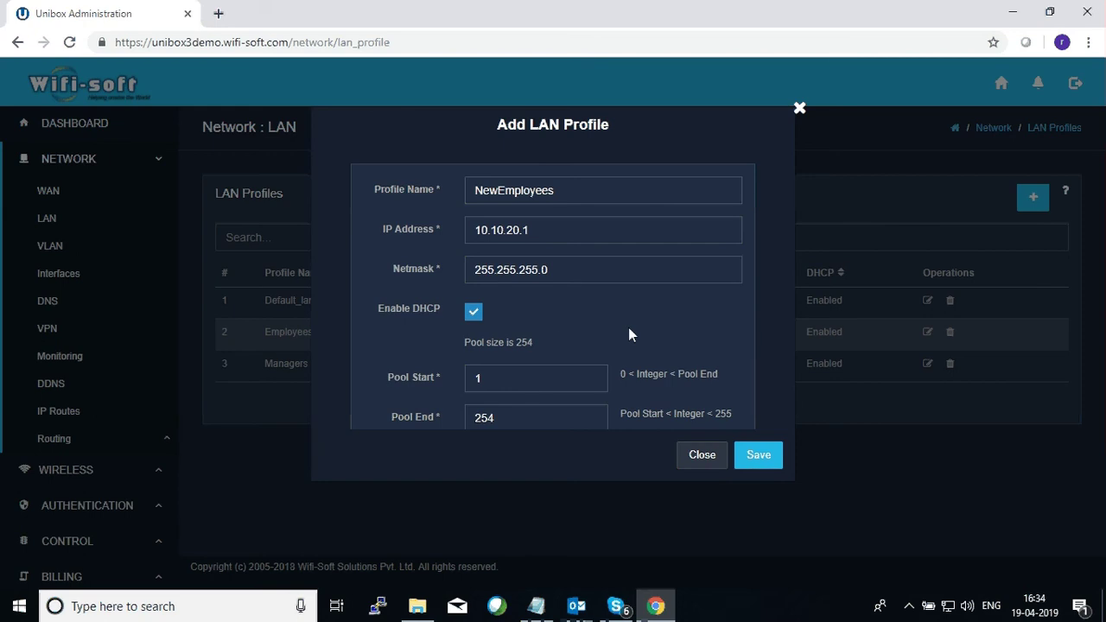
{"action": "scroll", "coordinate": [536, 329], "scroll_direction": "down", "scroll_amount": 1}
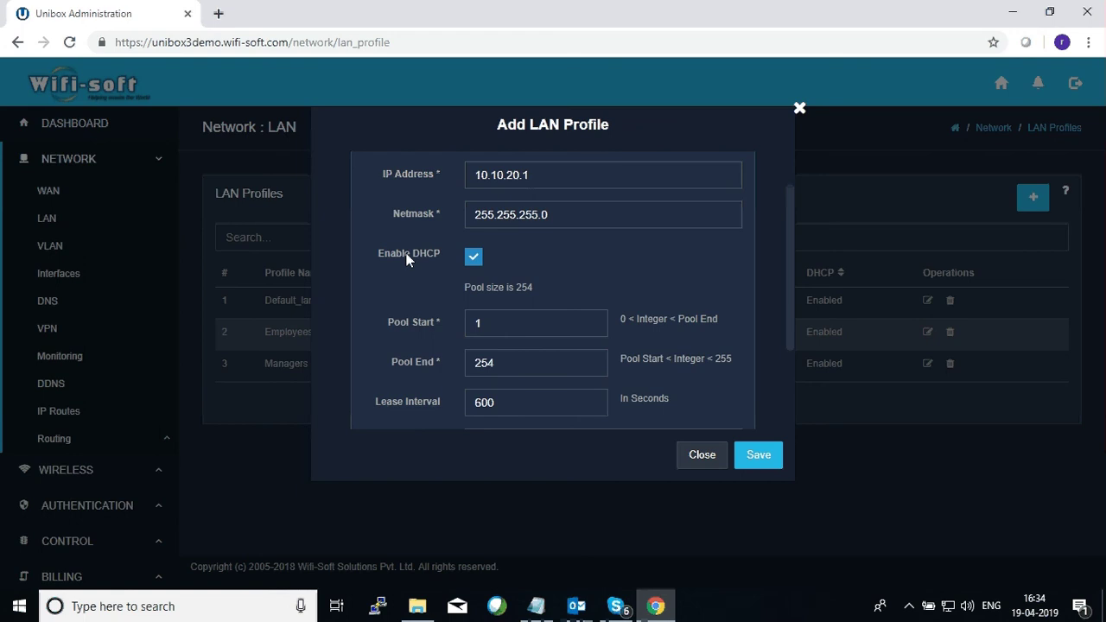
{"action": "left_click", "coordinate": [528, 176]}
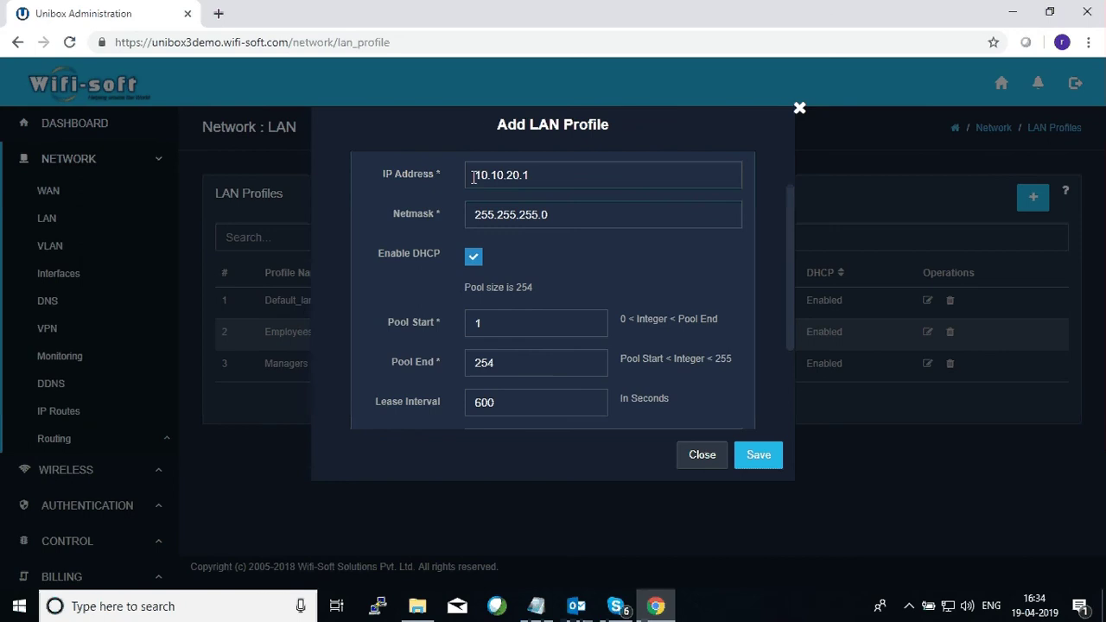
{"action": "left_click", "coordinate": [485, 323]}
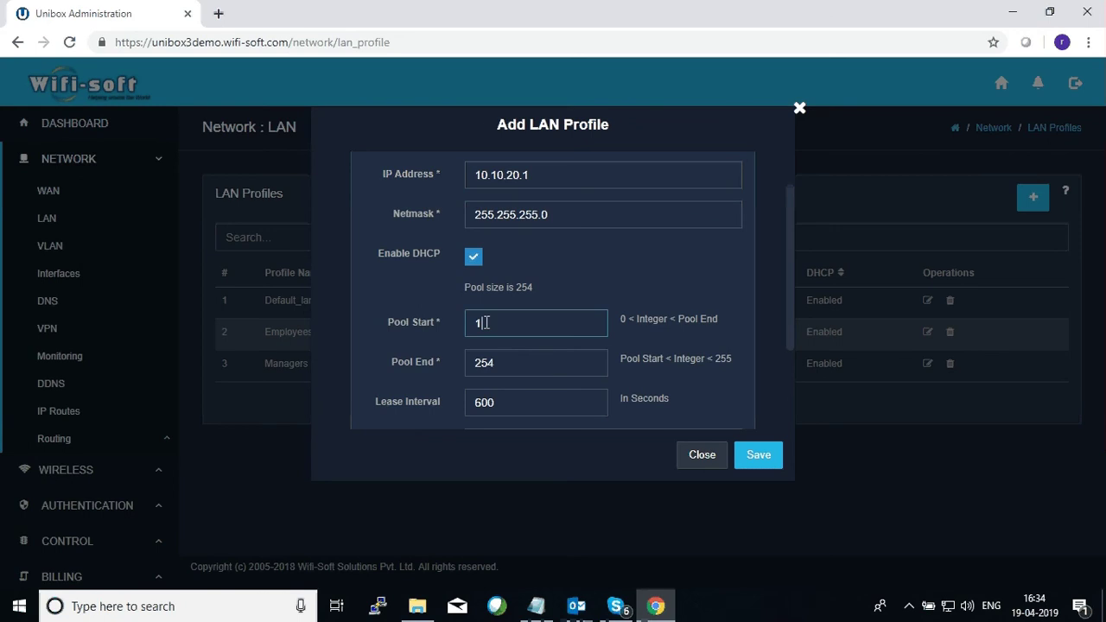
{"action": "double_click", "coordinate": [486, 323]}
{"action": "type", "text": "2"}
{"action": "key", "text": "Tab"}
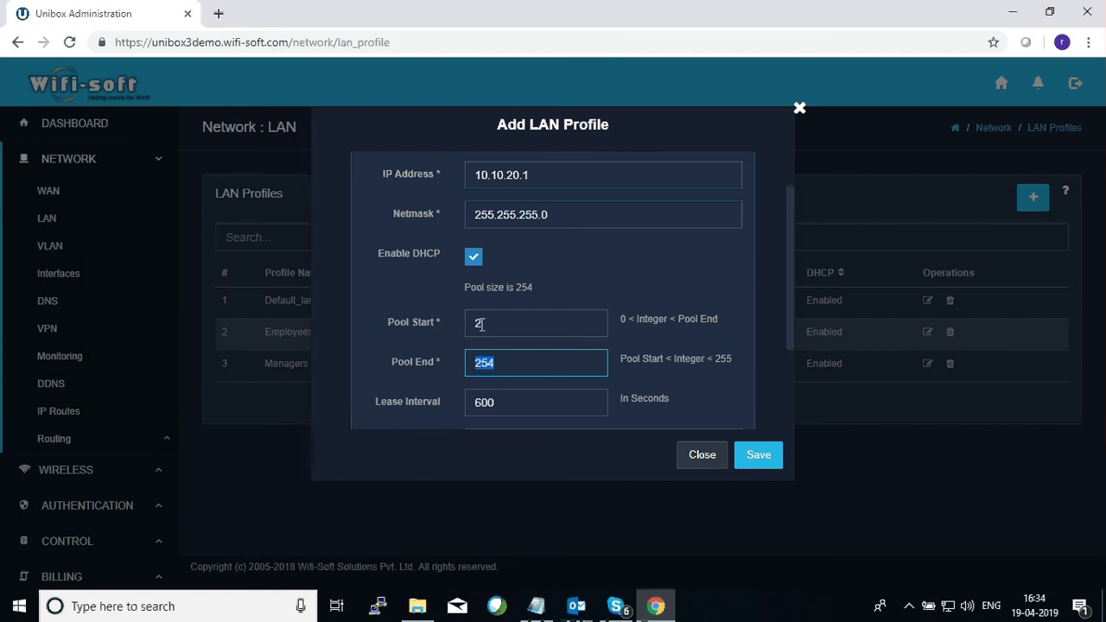
Step: Enter wifi-soft.com as the profile's domain name and save the new LAN profile
{"action": "scroll", "coordinate": [629, 374], "scroll_direction": "down", "scroll_amount": 1}
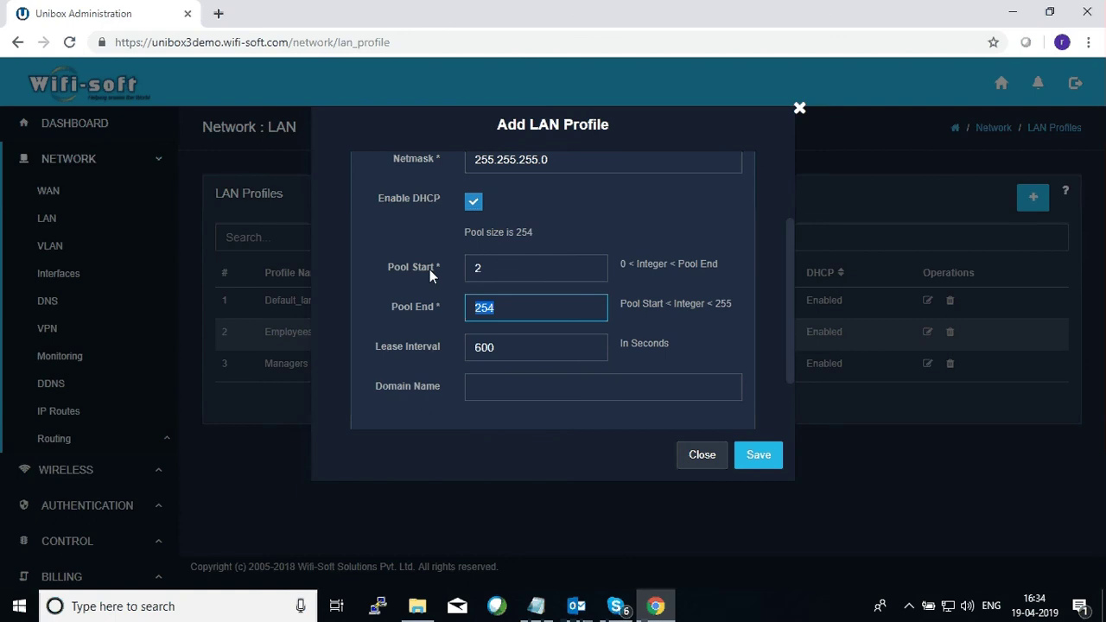
{"action": "scroll", "coordinate": [427, 273], "scroll_direction": "up", "scroll_amount": 1}
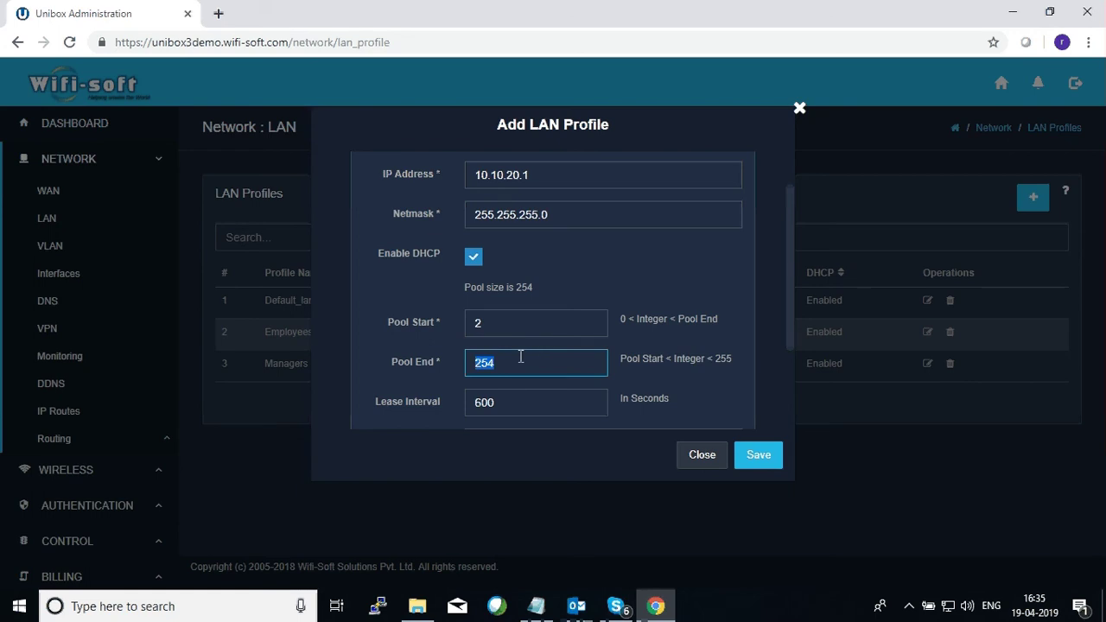
{"action": "scroll", "coordinate": [553, 372], "scroll_direction": "down", "scroll_amount": 1}
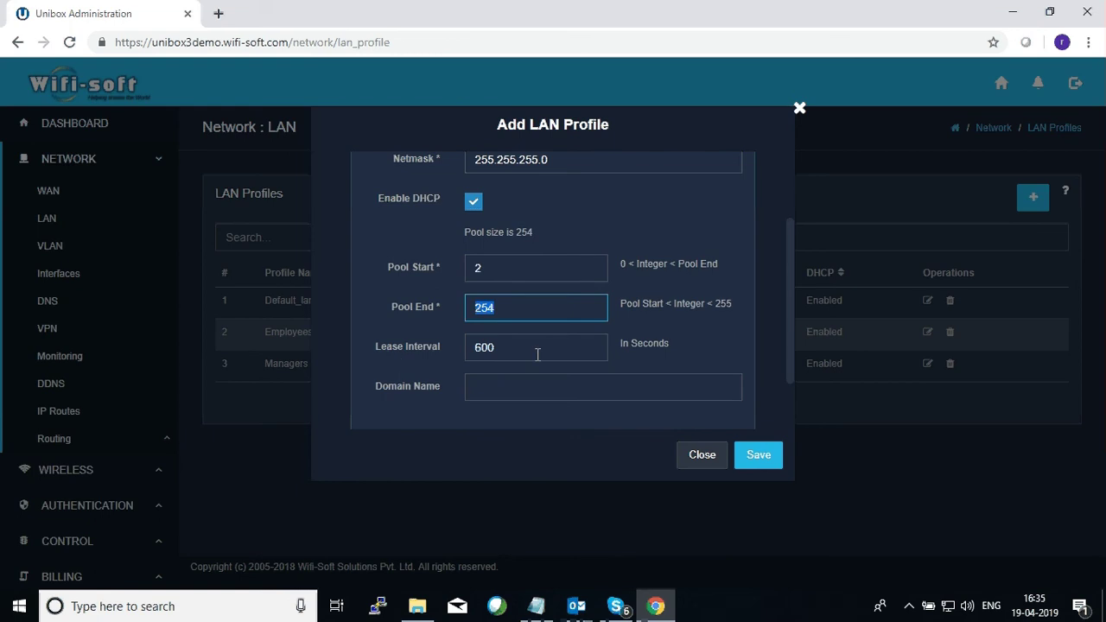
{"action": "left_click", "coordinate": [516, 387]}
{"action": "type", "text": "wifi-soft.com"}
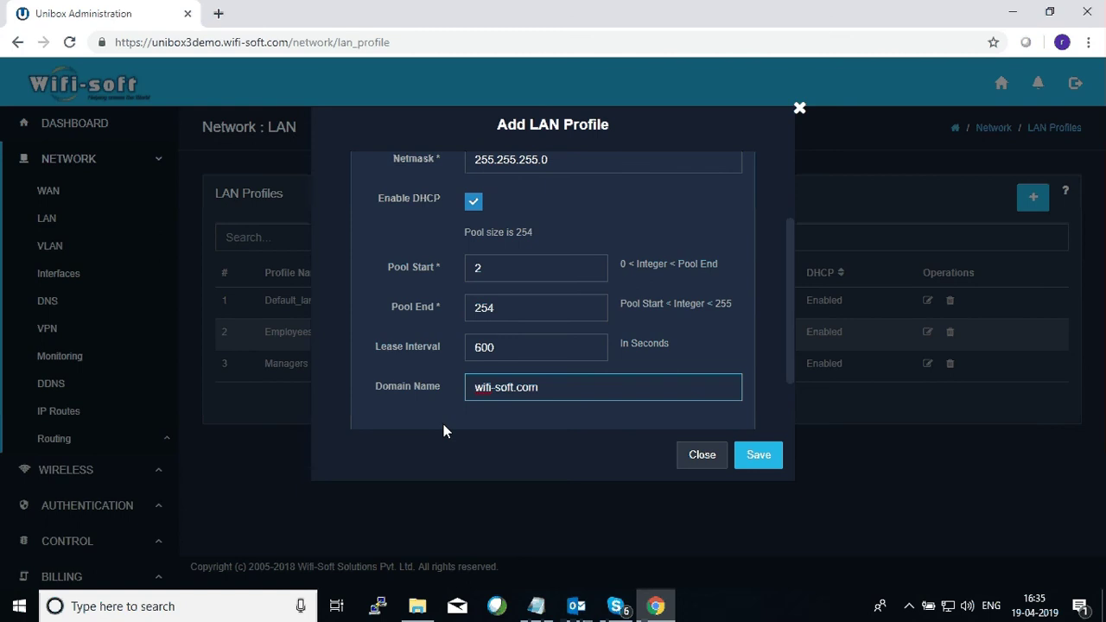
{"action": "left_click", "coordinate": [759, 456]}
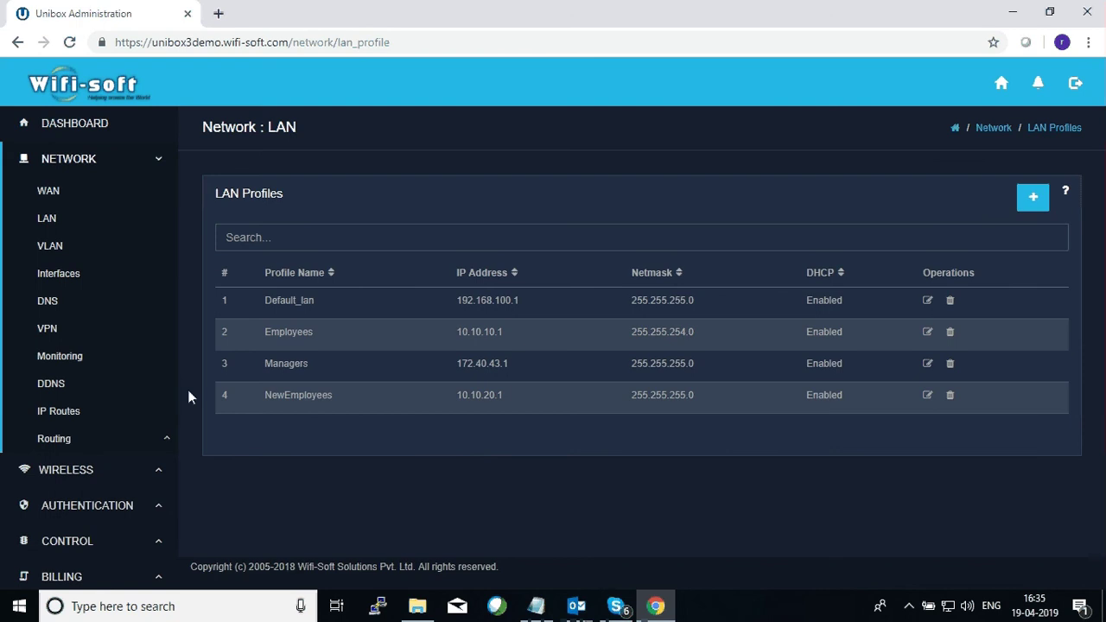
Step: Configure network interface eth2 as LAN type with the NewEmployees network profile
{"action": "left_click", "coordinate": [54, 284]}
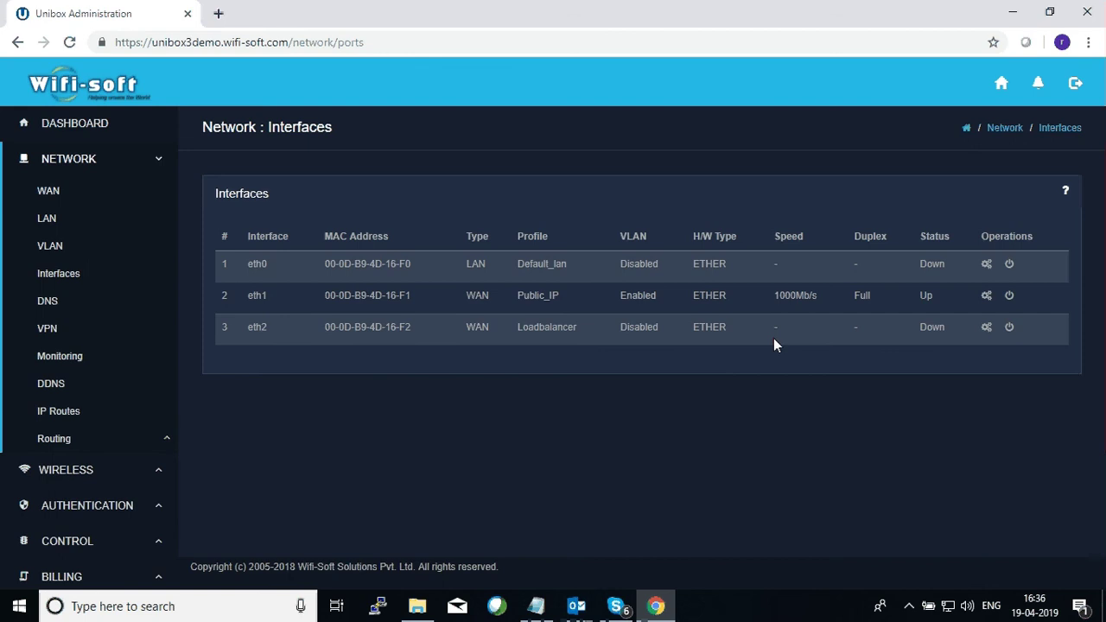
{"action": "double_click", "coordinate": [481, 299]}
{"action": "left_click_drag", "start_coordinate": [518, 268], "coordinate": [568, 276]}
{"action": "left_click", "coordinate": [987, 327]}
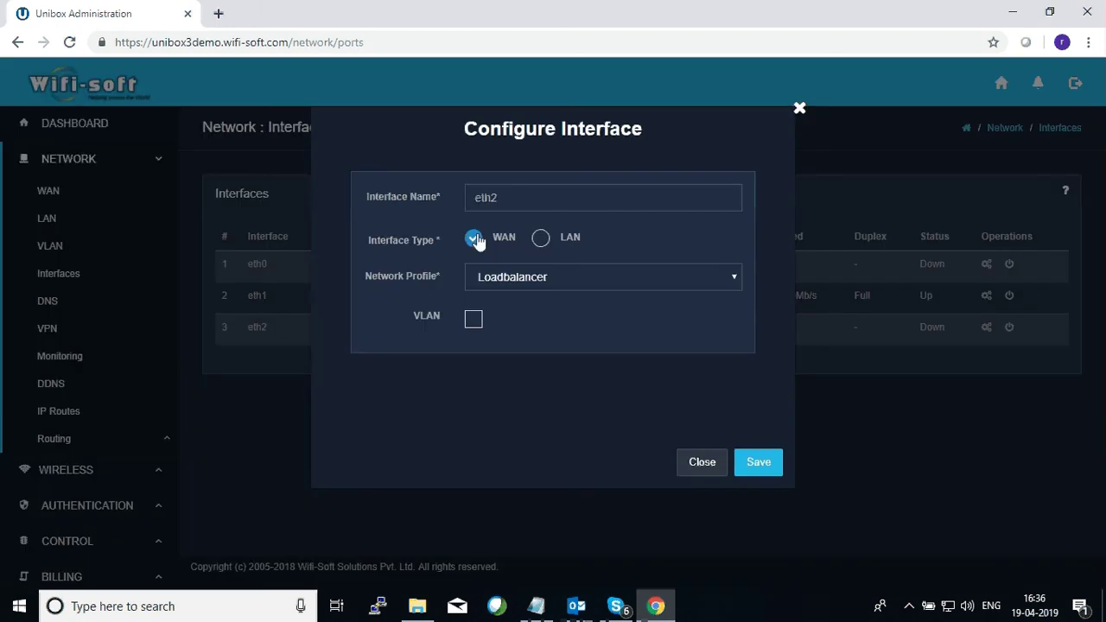
{"action": "left_click", "coordinate": [540, 238]}
{"action": "left_click", "coordinate": [560, 282]}
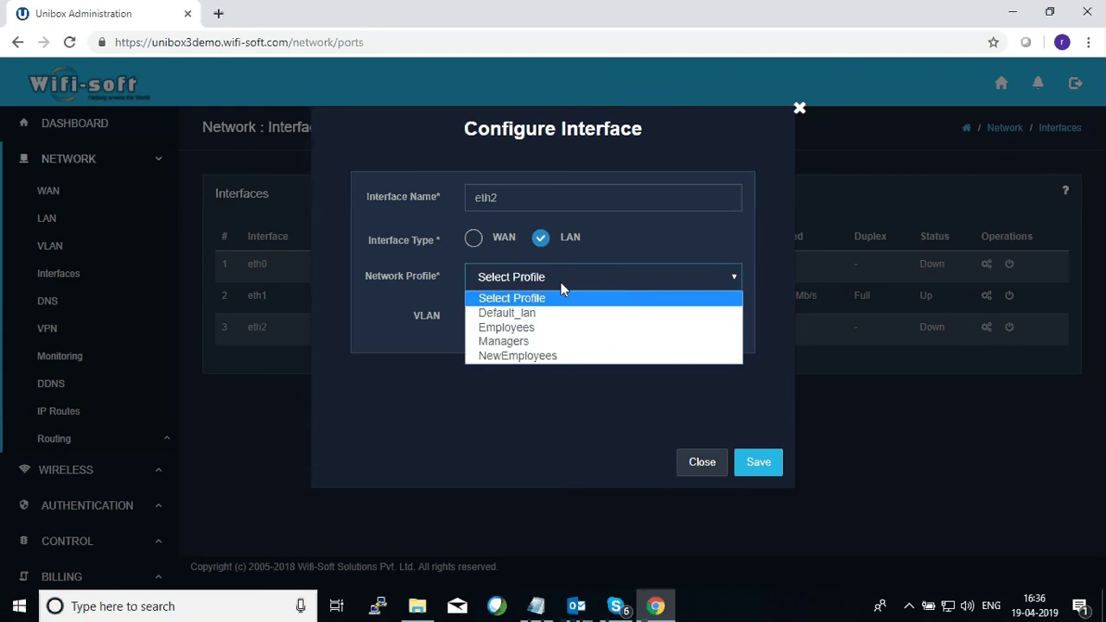
{"action": "left_click", "coordinate": [561, 356]}
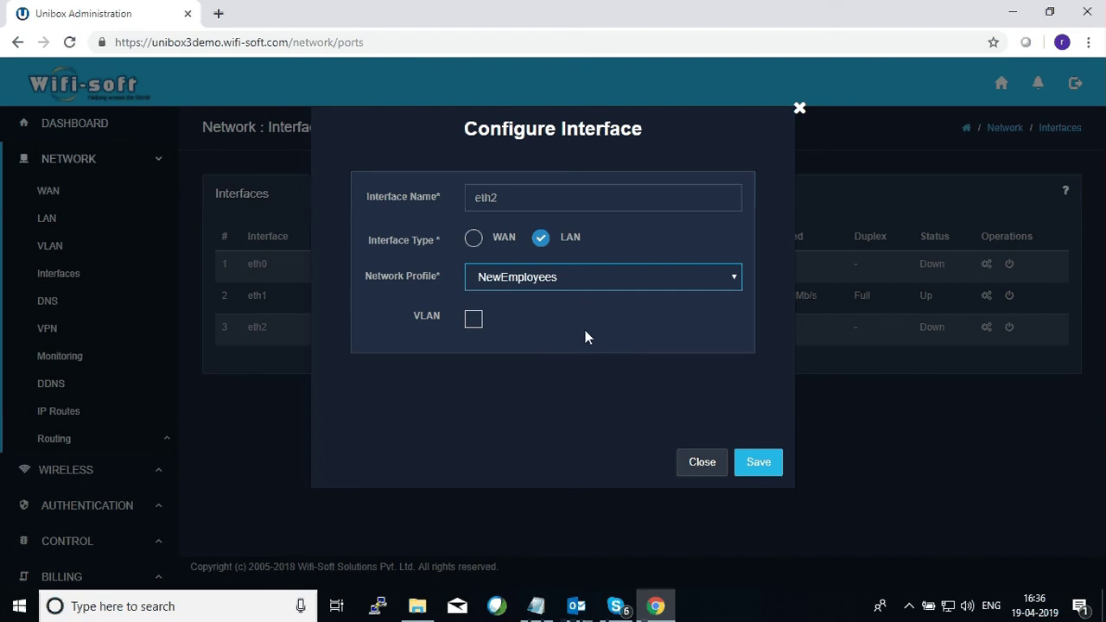
Step: Enable VLAN on eth2 with the Static VLAN profile, then save and close the interface configuration
{"action": "left_click", "coordinate": [474, 322]}
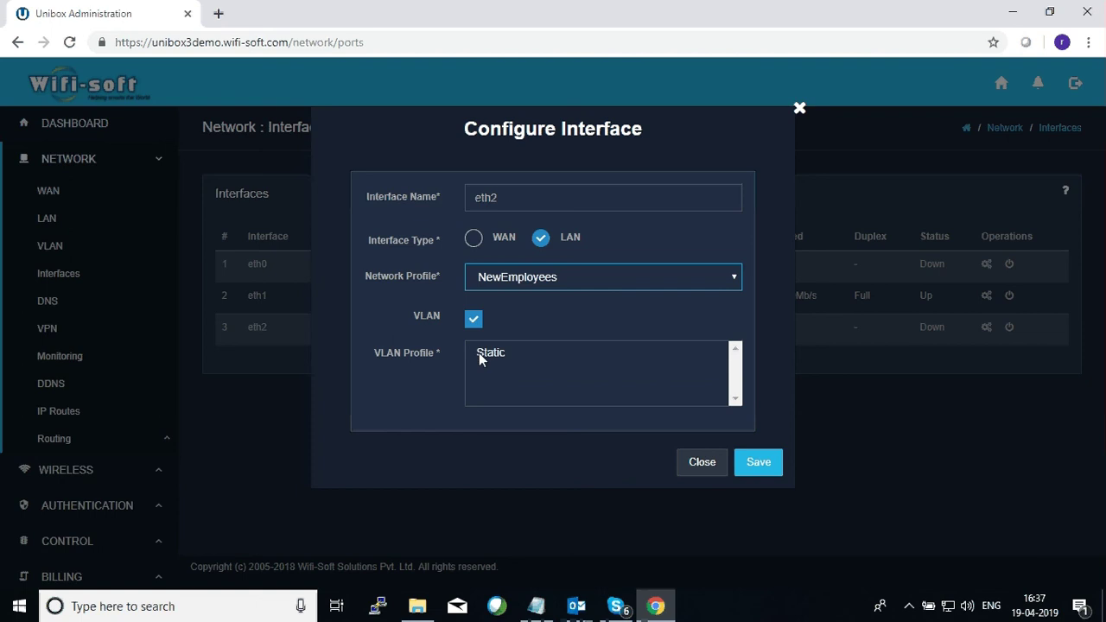
{"action": "left_click", "coordinate": [588, 353]}
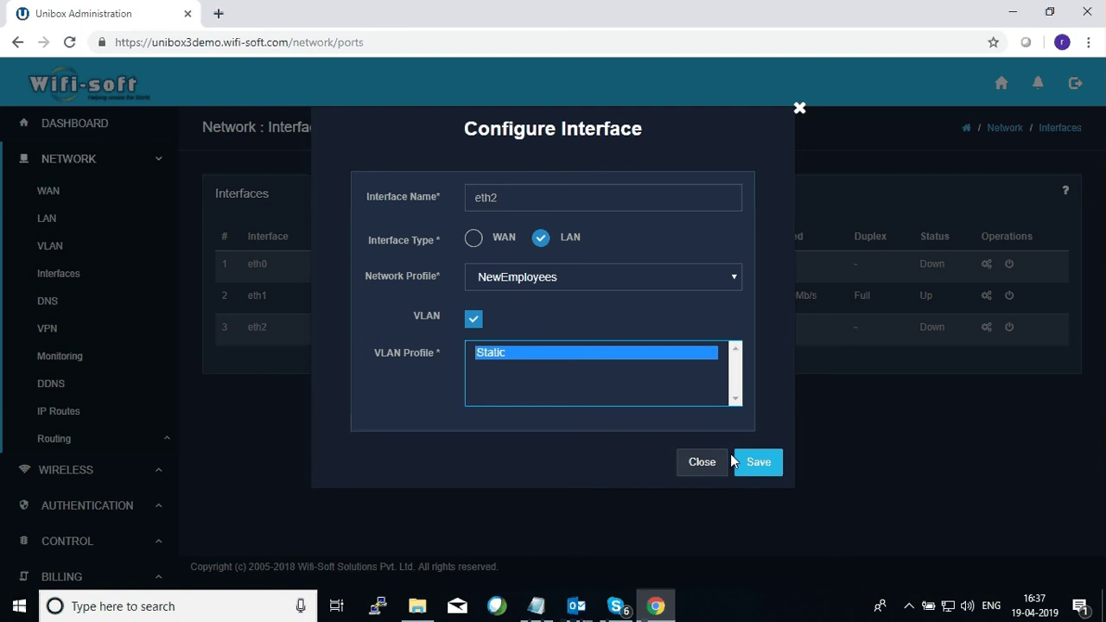
{"action": "left_click", "coordinate": [758, 463]}
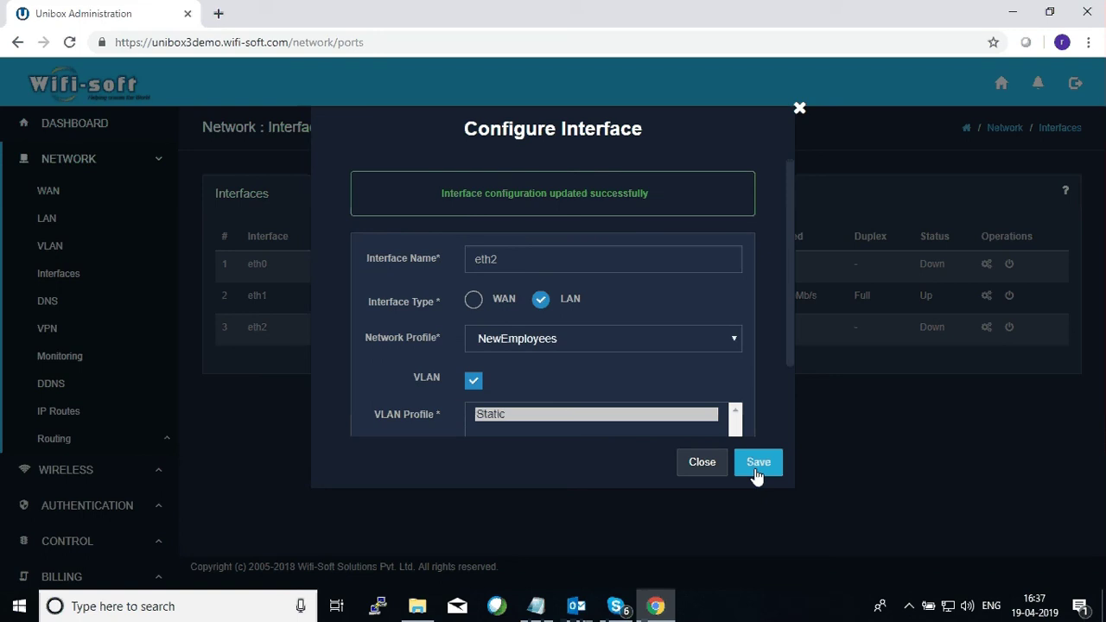
{"action": "left_click", "coordinate": [712, 472]}
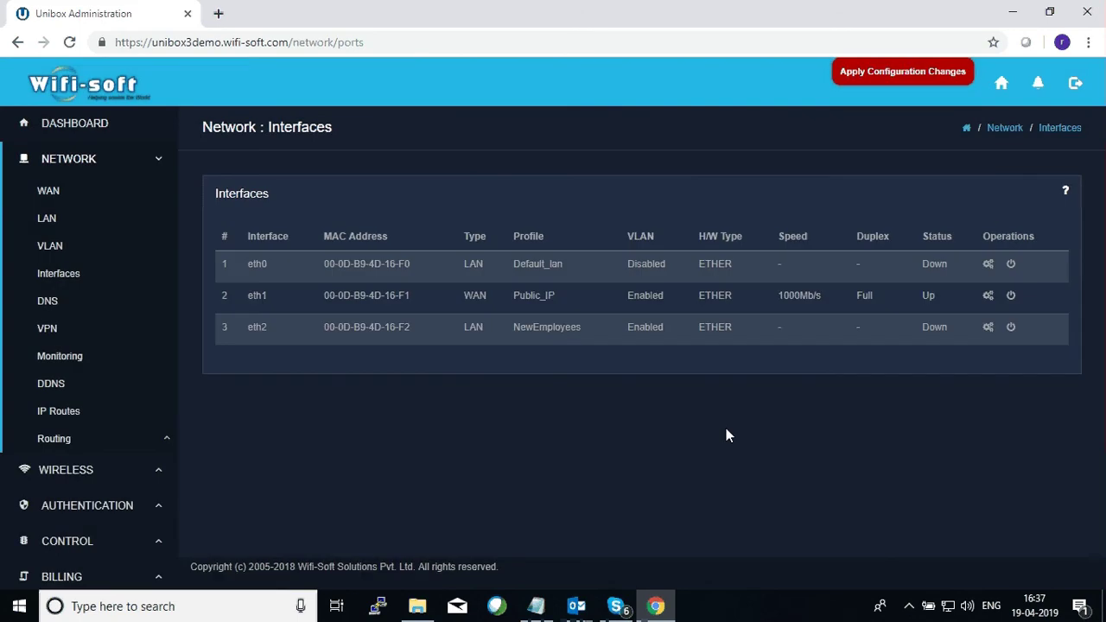
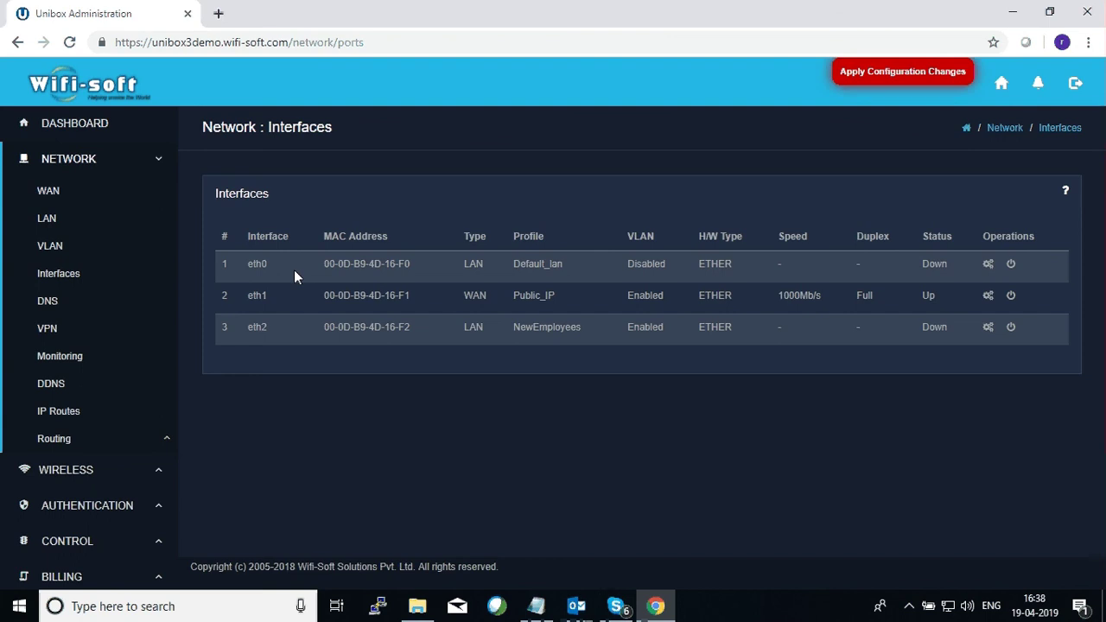
Step: Start a new VLAN profile in the network settings and name it Employee-VLAN
{"action": "left_click", "coordinate": [52, 251]}
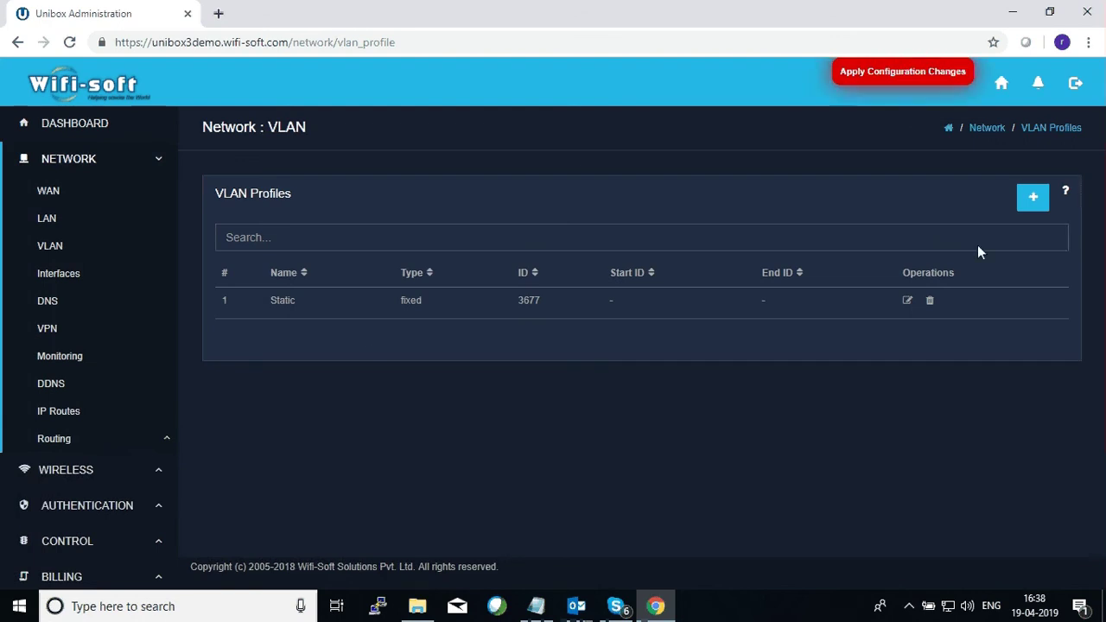
{"action": "left_click", "coordinate": [1029, 204]}
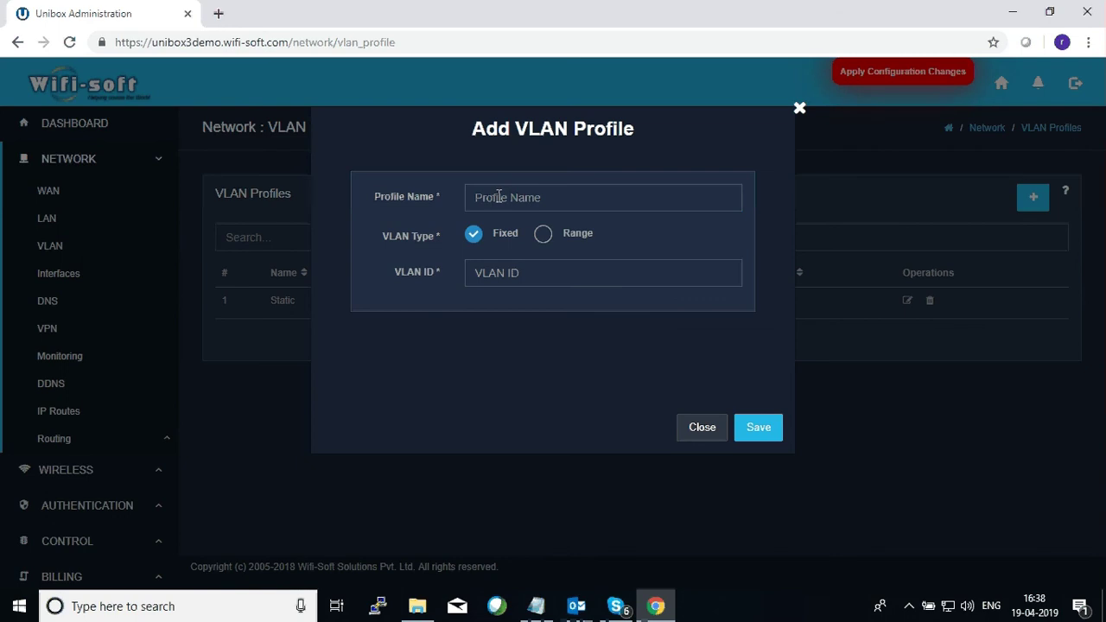
{"action": "left_click", "coordinate": [519, 195]}
{"action": "type", "text": "Employe"}
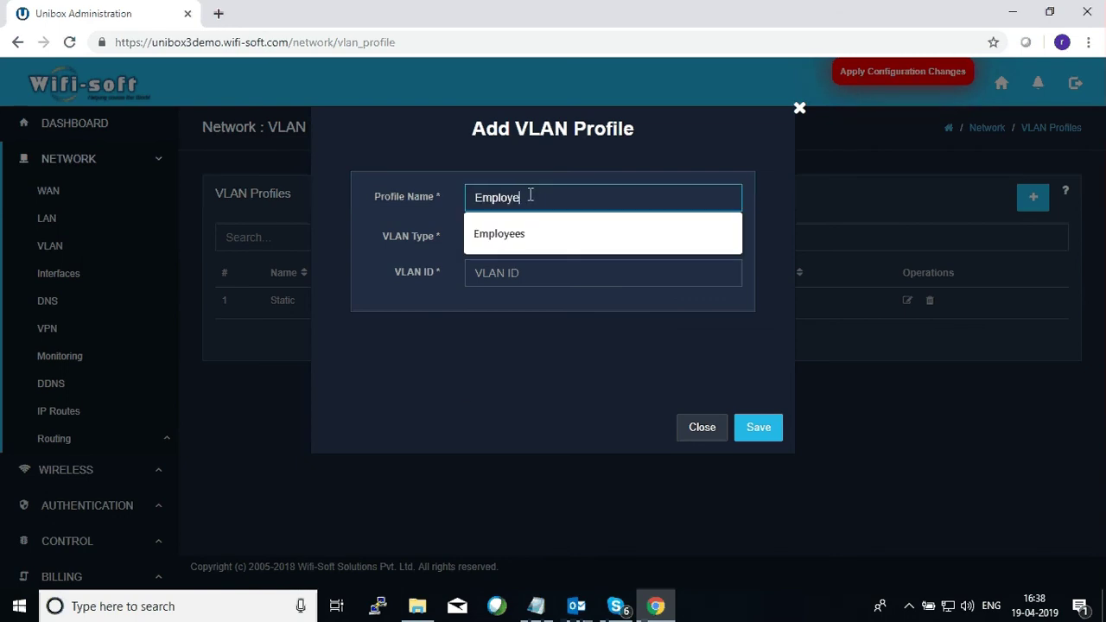
{"action": "type", "text": "e"}
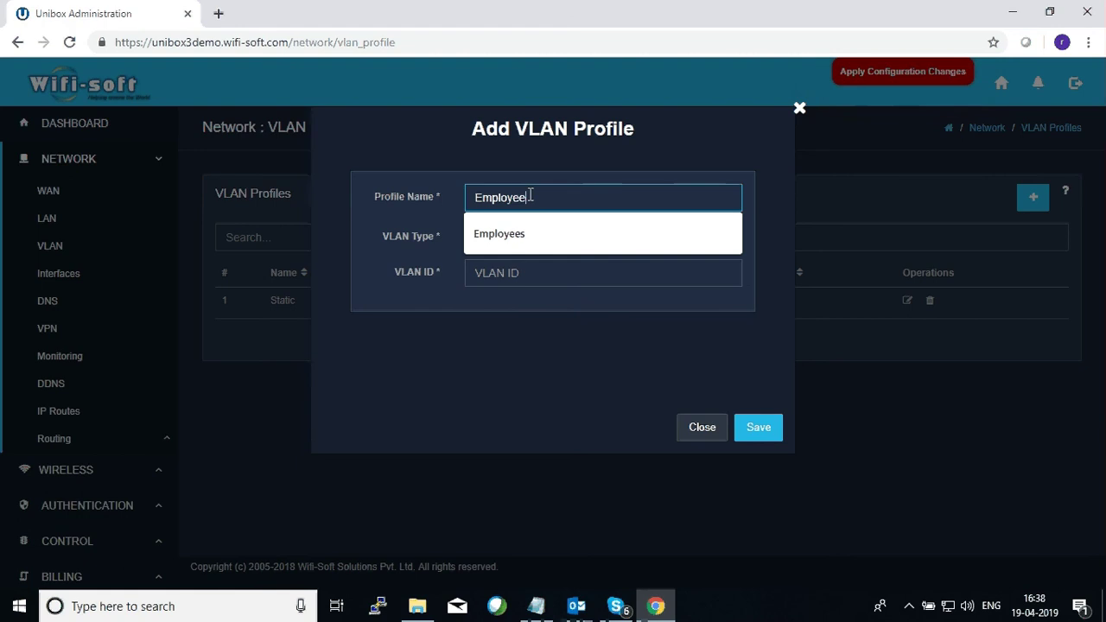
{"action": "type", "text": "-VLAN"}
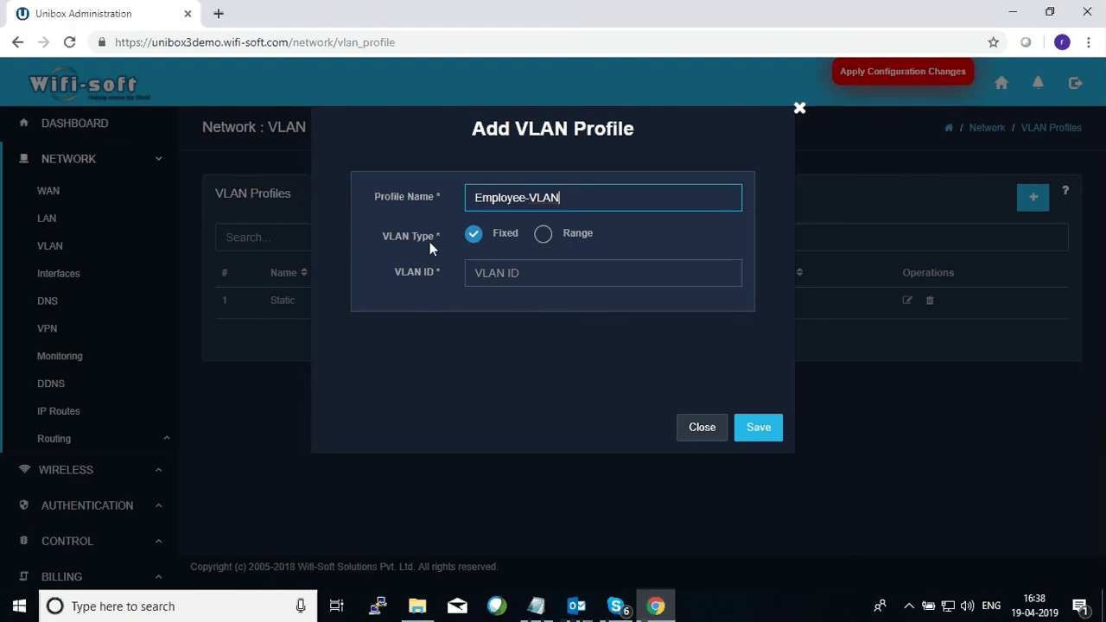
Step: Set the Employee-VLAN profile's type to Range with start ID 2 and end ID 5
{"action": "left_click", "coordinate": [543, 234]}
{"action": "left_click", "coordinate": [643, 268]}
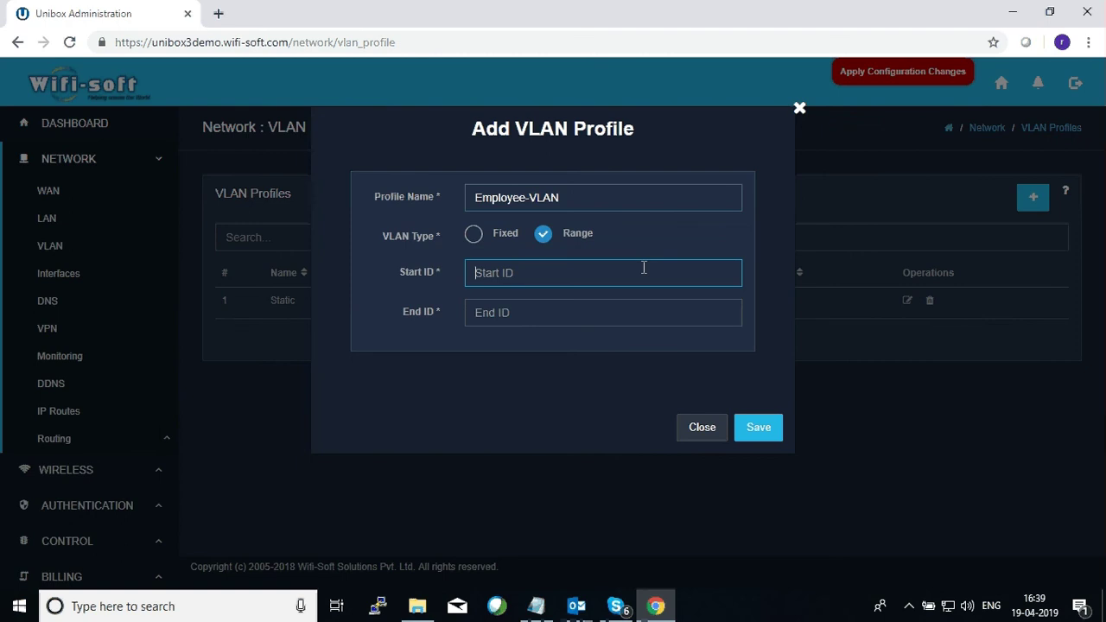
{"action": "type", "text": "1"}
{"action": "key", "text": "Tab"}
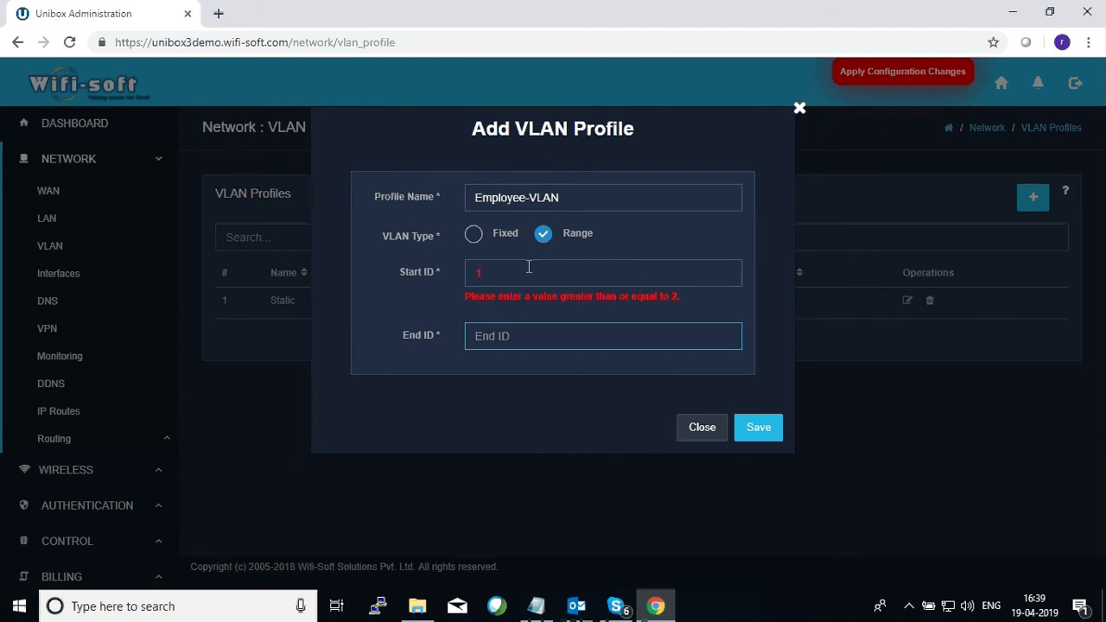
{"action": "left_click", "coordinate": [408, 270]}
{"action": "key", "text": "BackSpace"}
{"action": "type", "text": "2"}
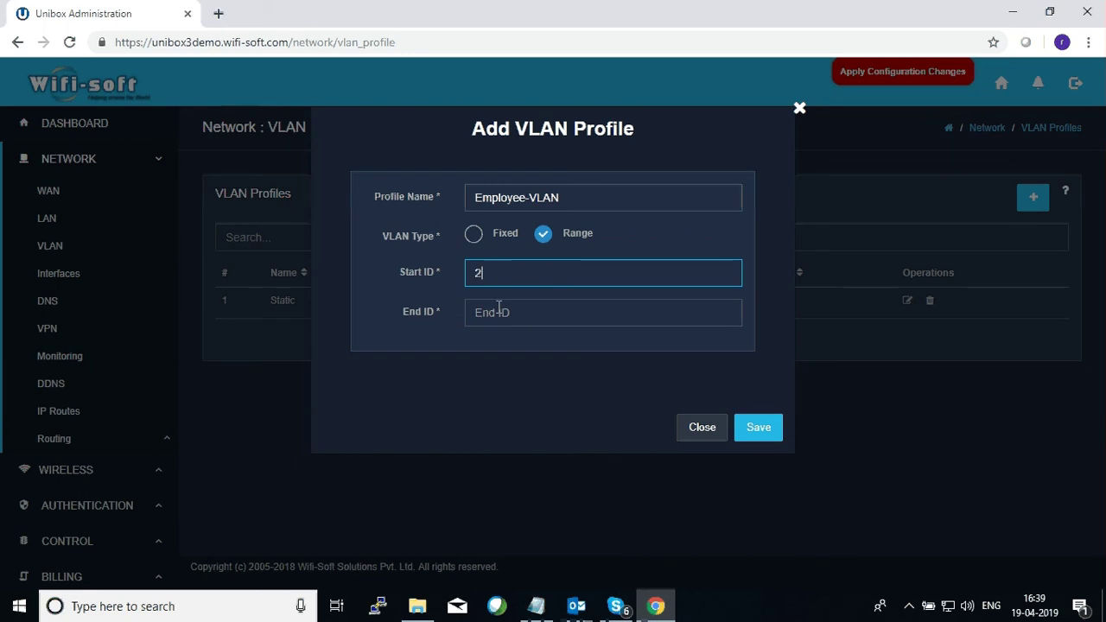
{"action": "left_click", "coordinate": [499, 308]}
{"action": "type", "text": "5"}
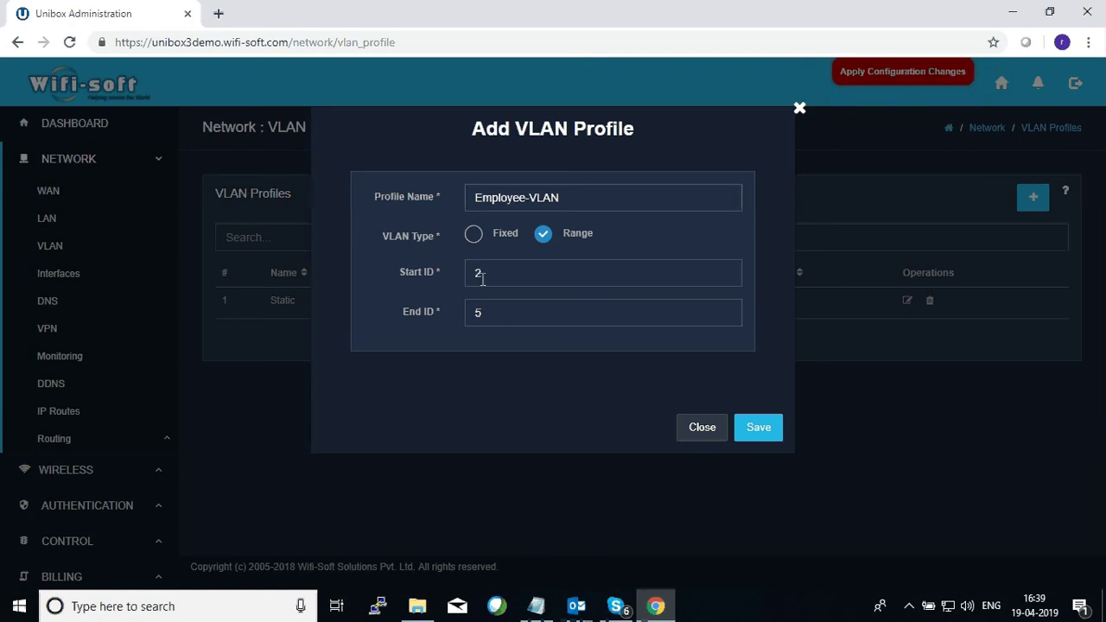
Step: Set the Employee-VLAN profile's type to Fixed with VLAN ID 10
{"action": "left_click", "coordinate": [475, 238]}
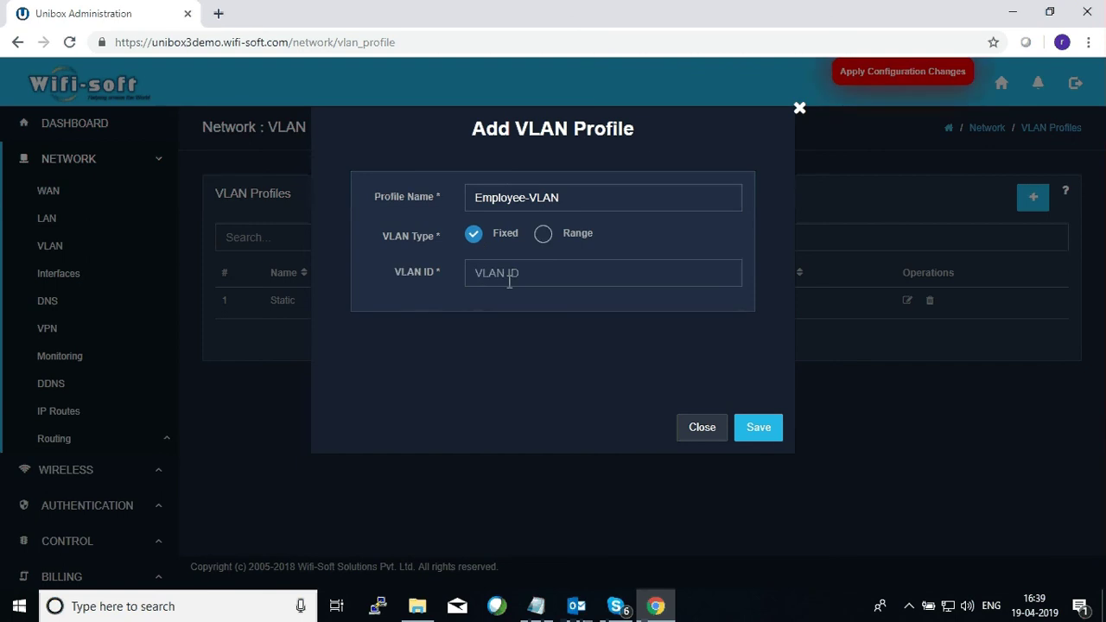
{"action": "left_click", "coordinate": [510, 275]}
{"action": "left_click", "coordinate": [506, 309]}
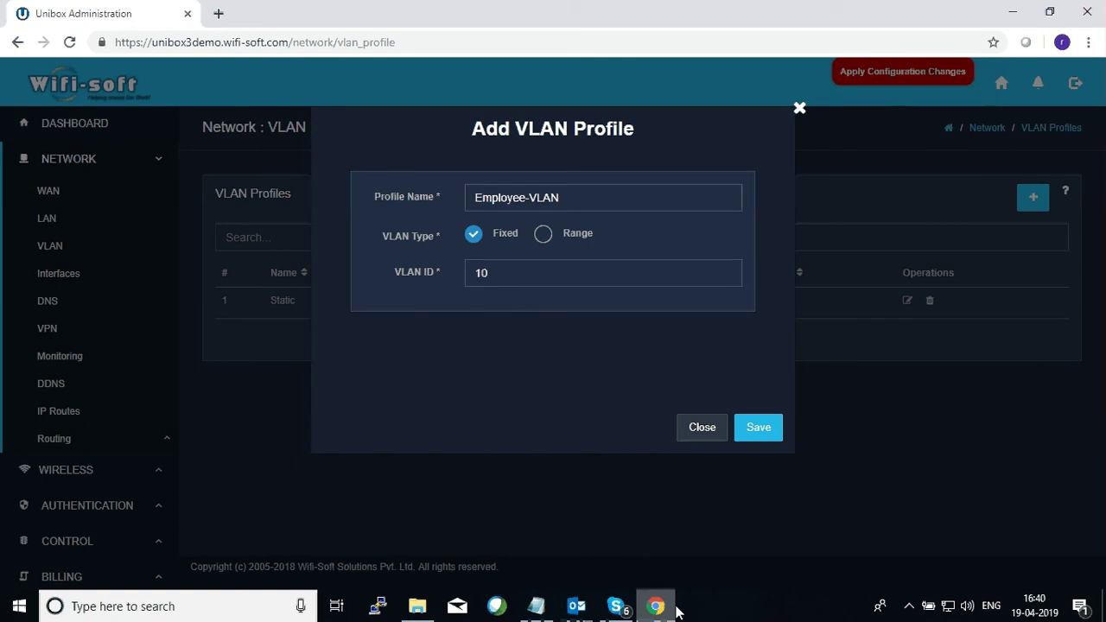
{"action": "key", "text": "alt+Tab"}
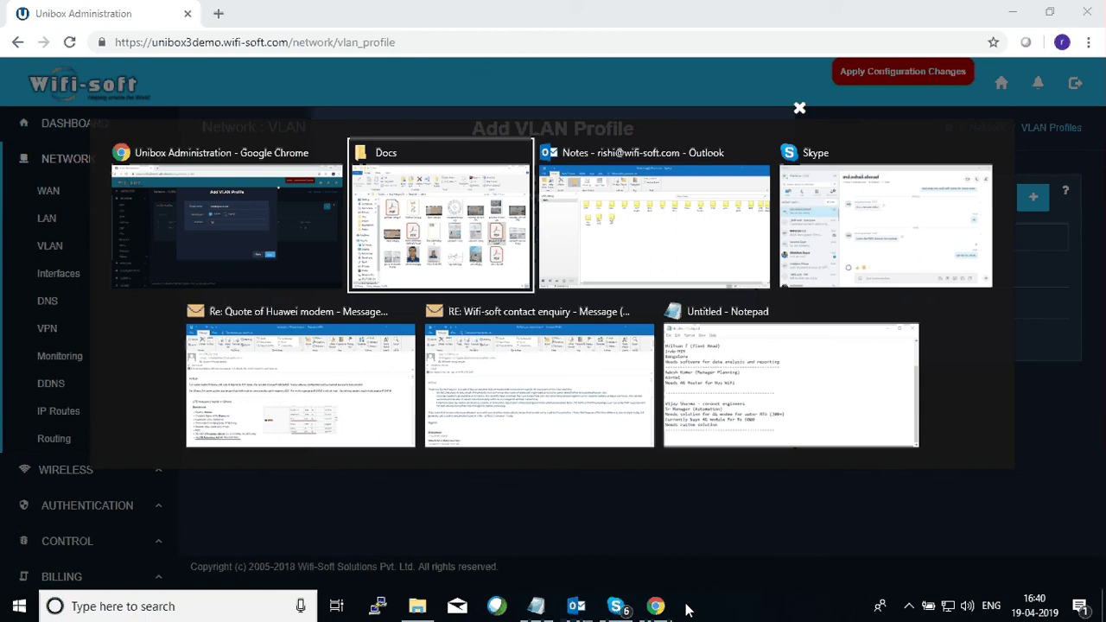
{"action": "left_click", "coordinate": [908, 606]}
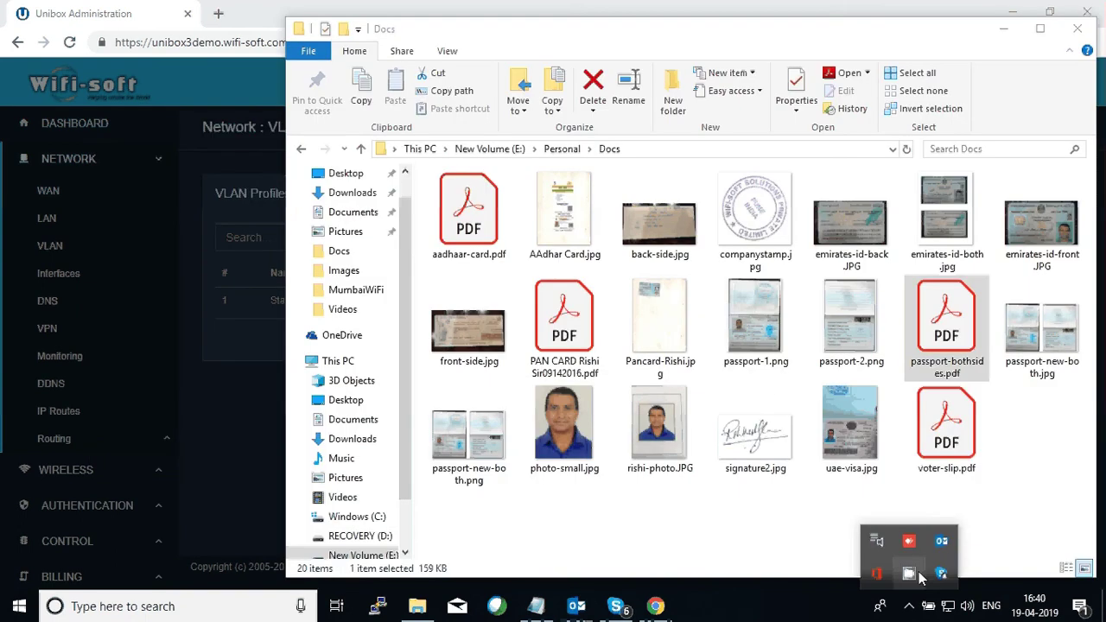